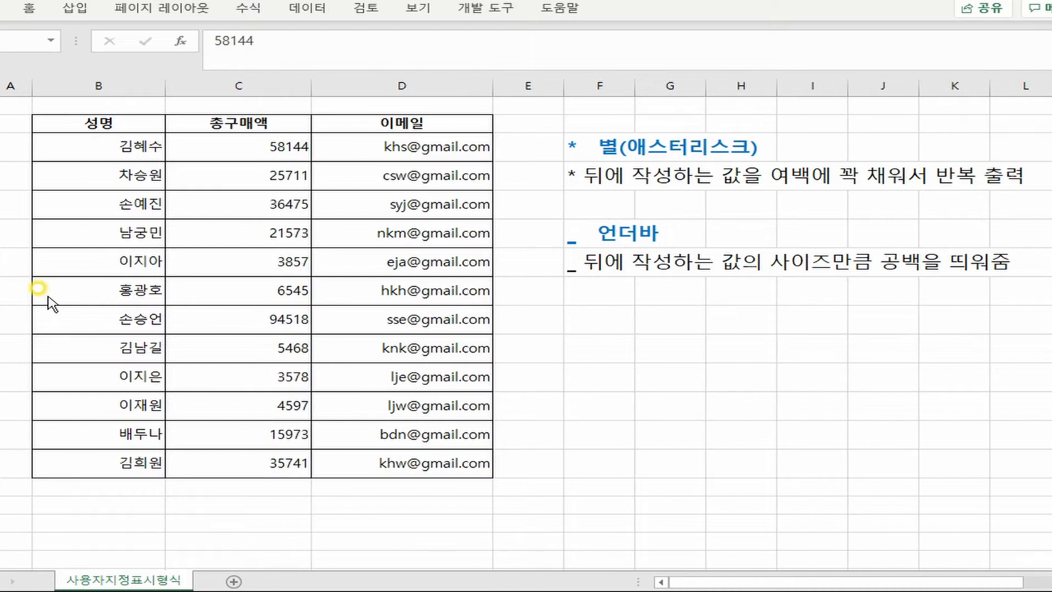
# Start a custom number format for all 총구매액 values, beginning the code with *★ to fill the leading space with stars
pyautogui.click(244, 146)
pyautogui.hotkey('ctrl', 'shift', 'Down')
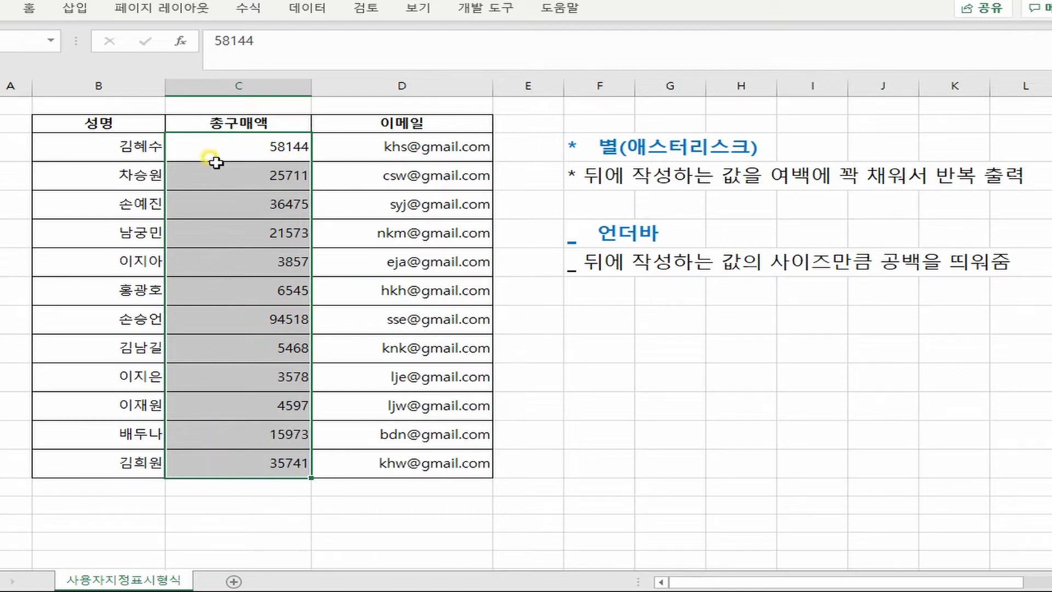
pyautogui.rightClick(217, 144)
pyautogui.click(274, 524)
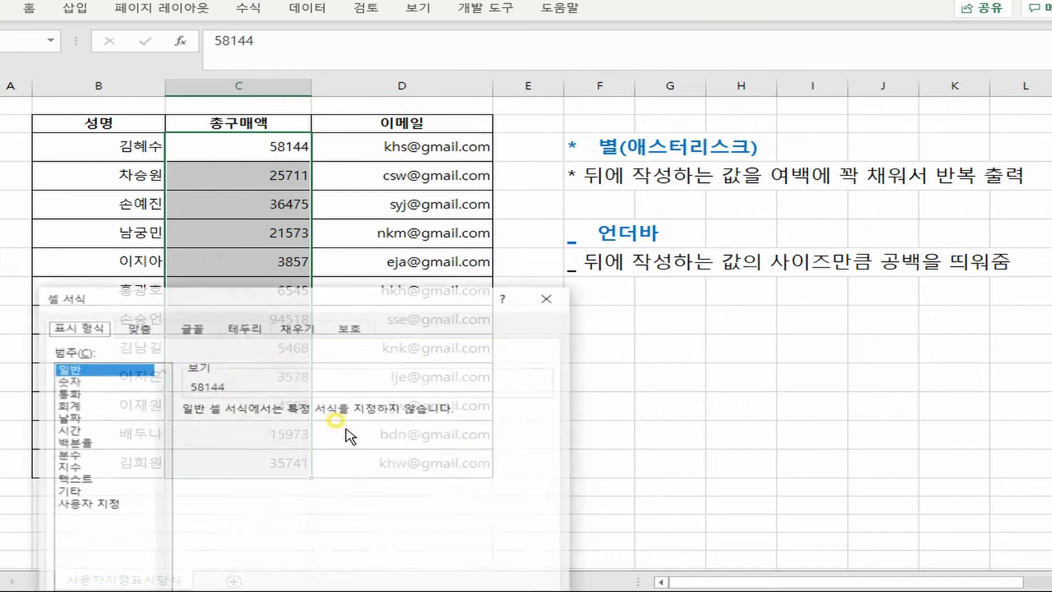
pyautogui.click(423, 310)
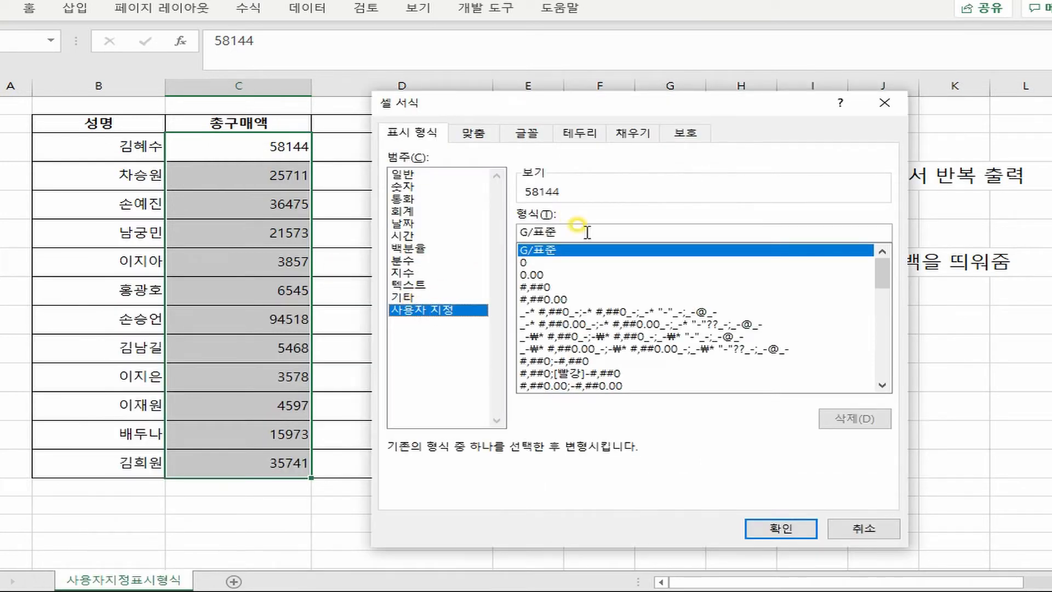
pyautogui.moveTo(587, 231); pyautogui.dragTo(468, 239)
pyautogui.write('#')
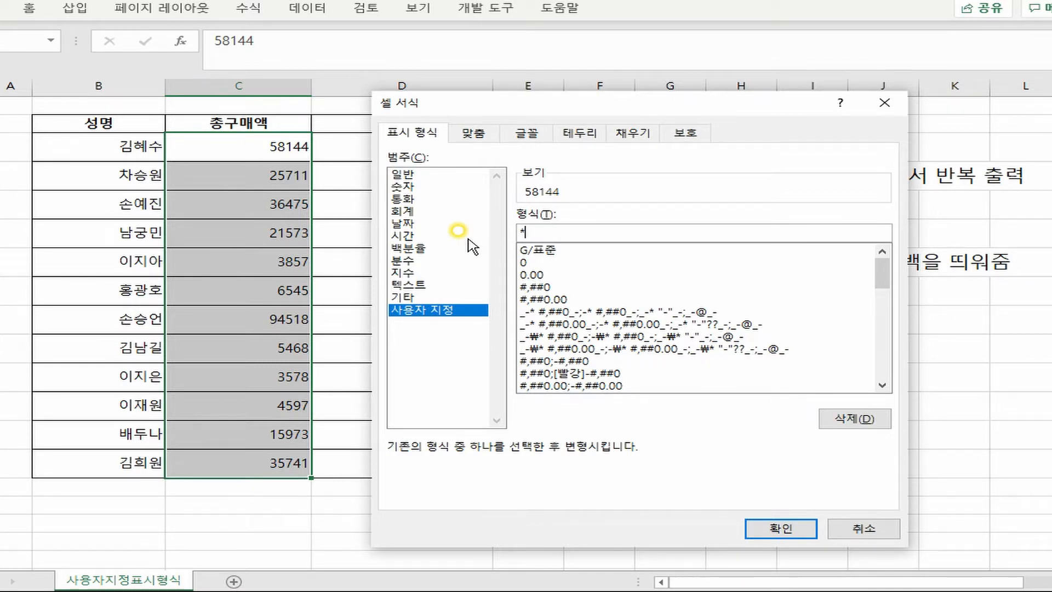
pyautogui.write('ㅁ')
pyautogui.press('Hangul_Hanja')
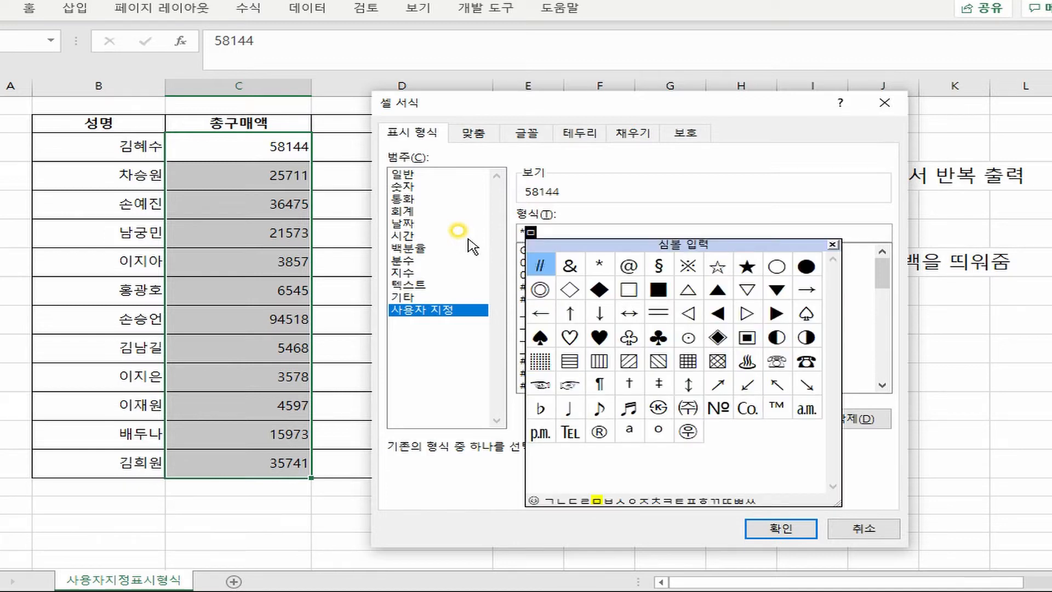
pyautogui.click(749, 266)
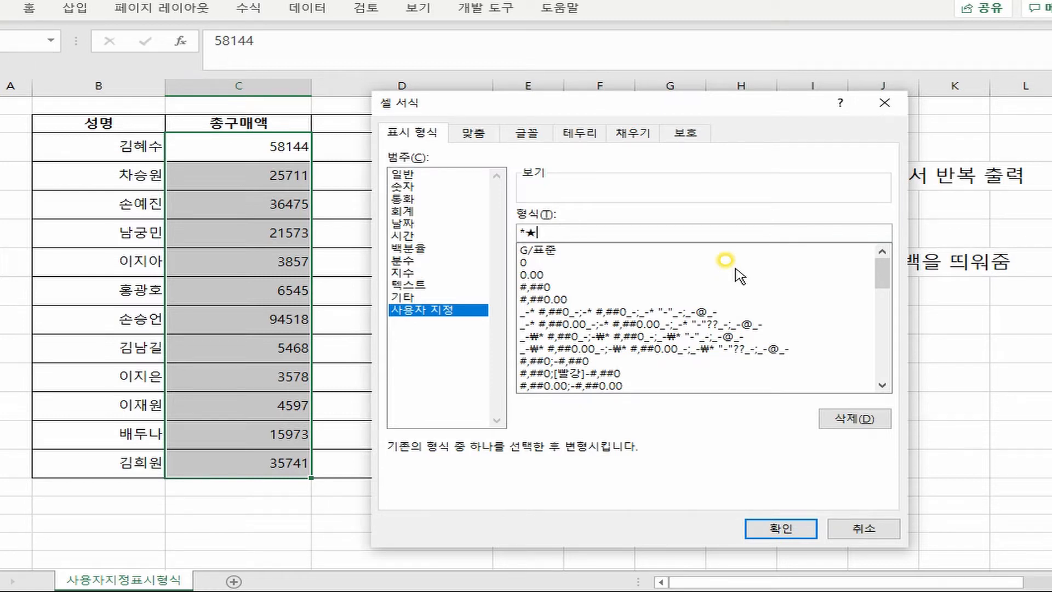
# Complete the format code as *★#,##0 and apply it to the 총구매액 values
pyautogui.write('#,##0')
pyautogui.press('BackSpace')
pyautogui.write('#')
pyautogui.press('BackSpace')
pyautogui.write('0')
pyautogui.click(784, 521)
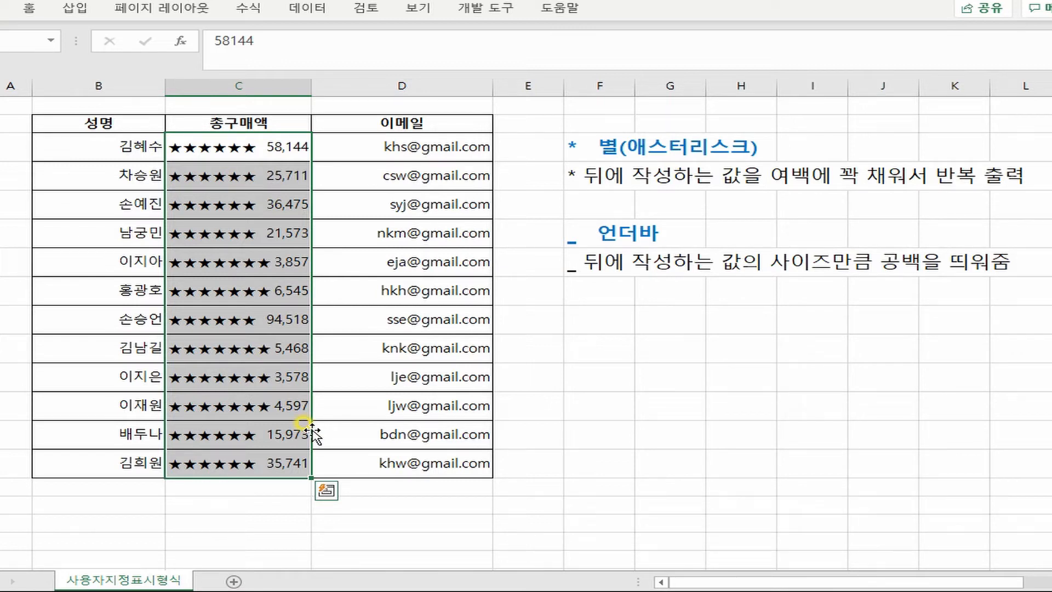
# Add a trailing space after *★#,##0 in the 총구매액 number format and apply it
pyautogui.hotkey('ctrl', '1')
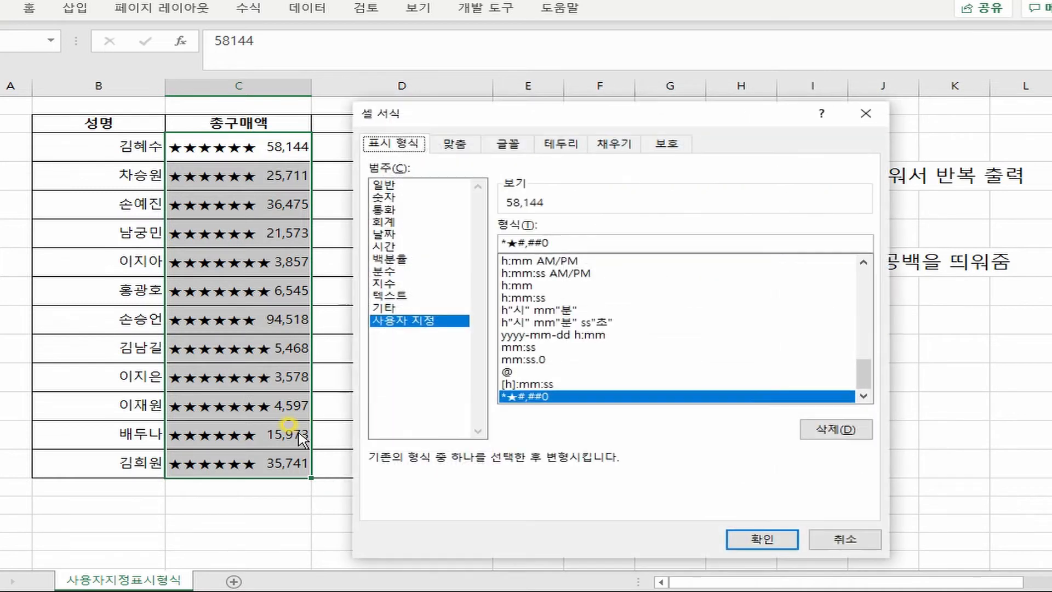
pyautogui.click(595, 240)
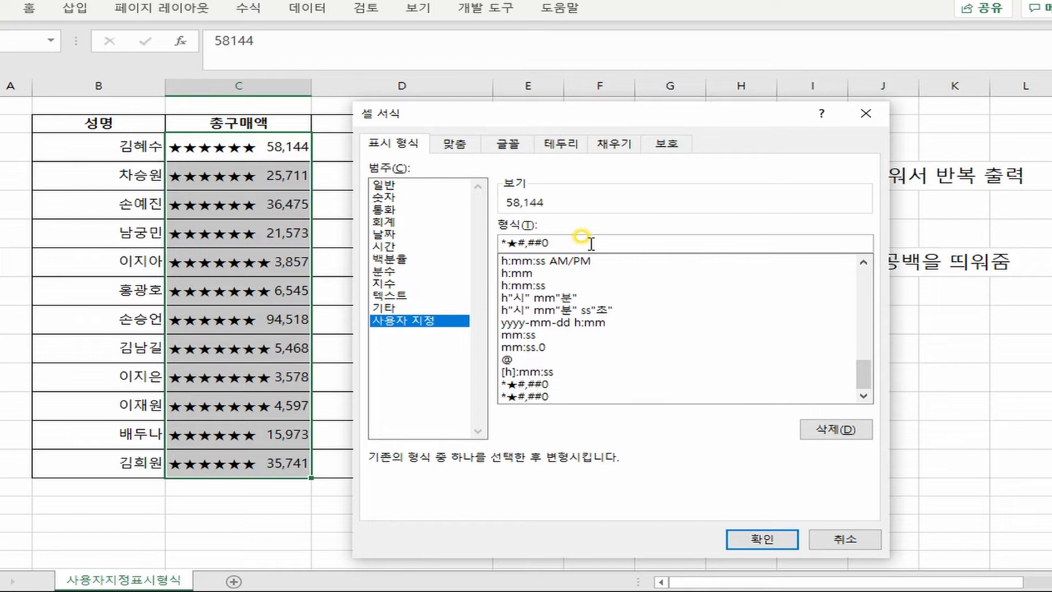
pyautogui.press('Return')
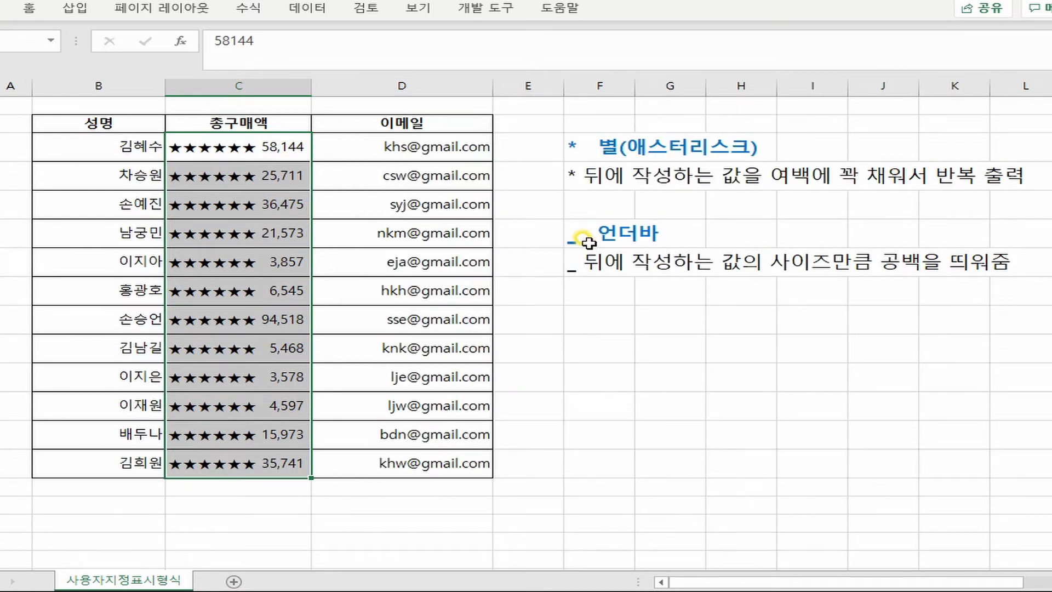
# Remove the trailing space from the 총구매액 format code, leaving *★#,##0, and apply it
pyautogui.hotkey('ctrl', '1')
pyautogui.click(591, 243)
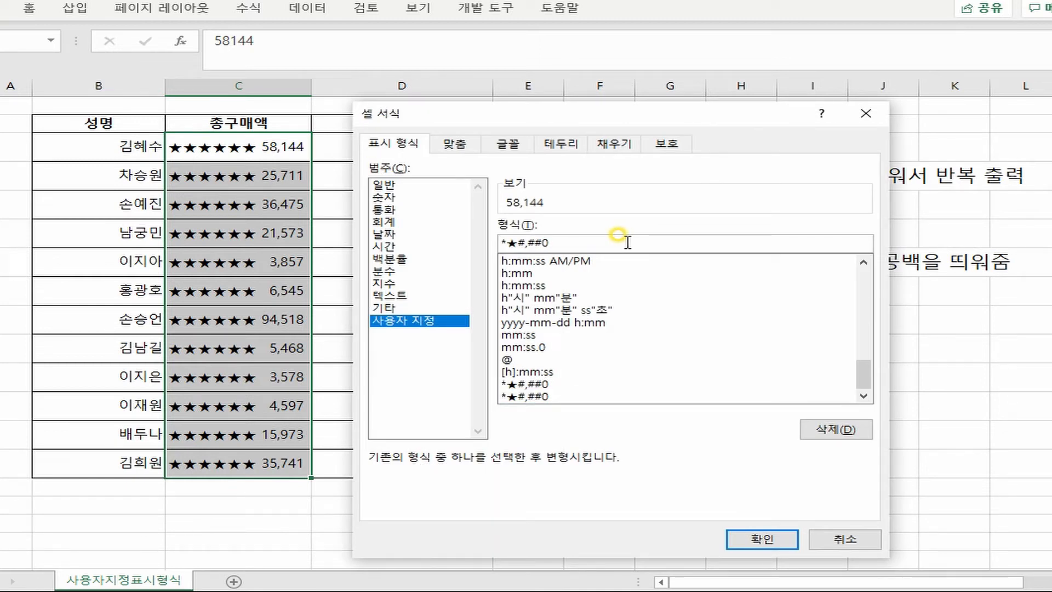
pyautogui.write('_')
pyautogui.press('Return')
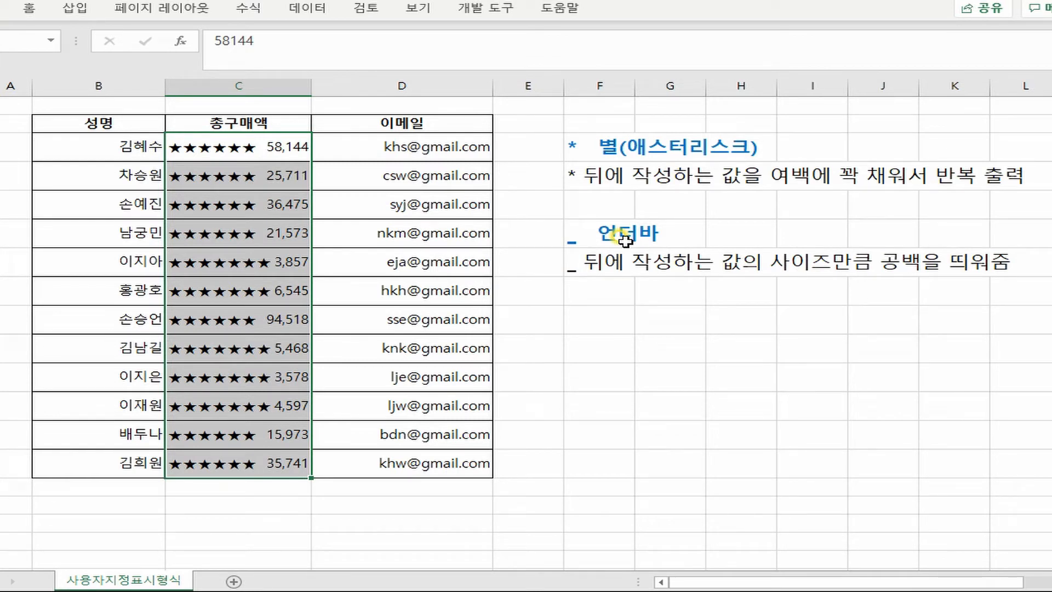
# Extend the 총구매액 format code to *★#,##0_- to leave a hyphen-wide gap after each number, and apply it
pyautogui.hotkey('ctrl', '1')
pyautogui.click(624, 241)
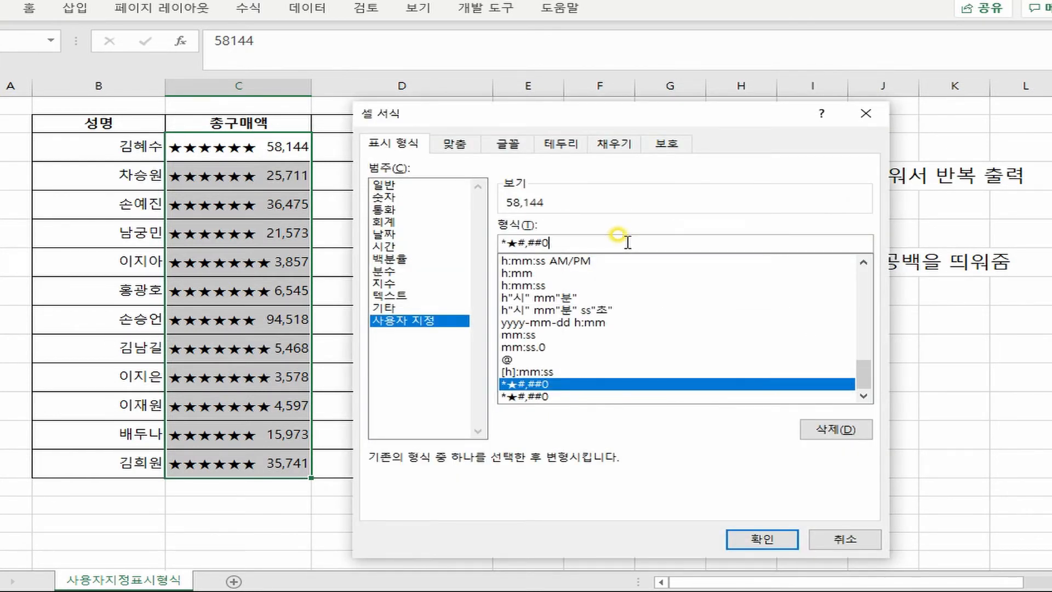
pyautogui.write('_')
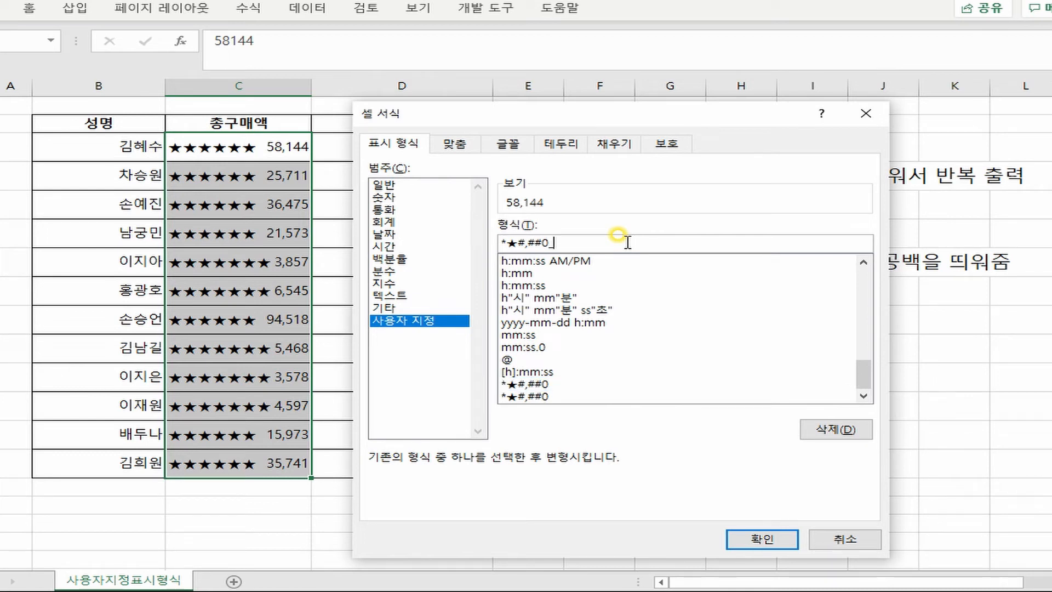
pyautogui.moveTo(864, 376); pyautogui.dragTo(865, 274)
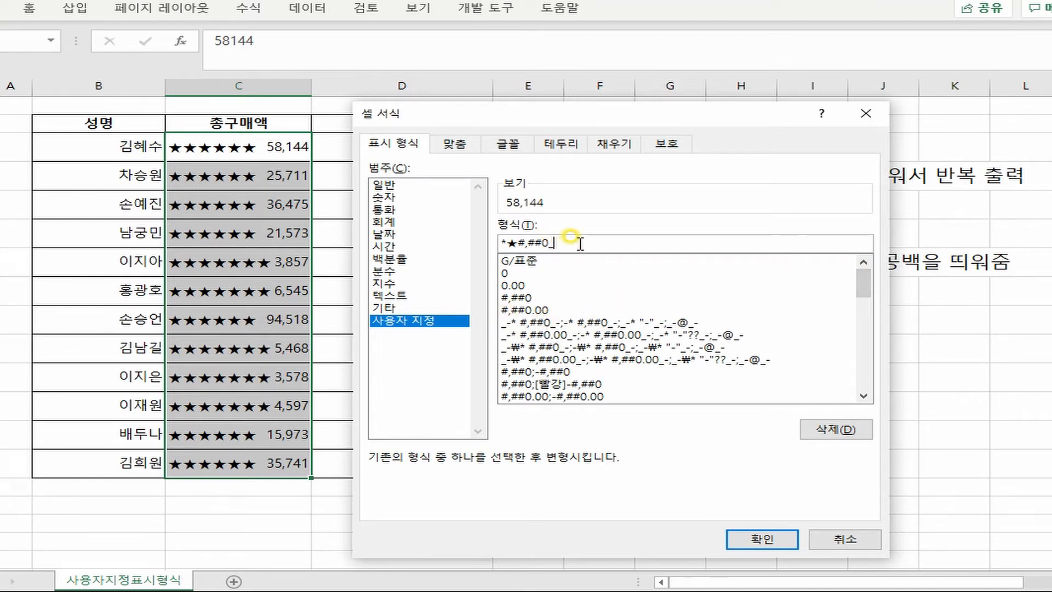
pyautogui.write('-')
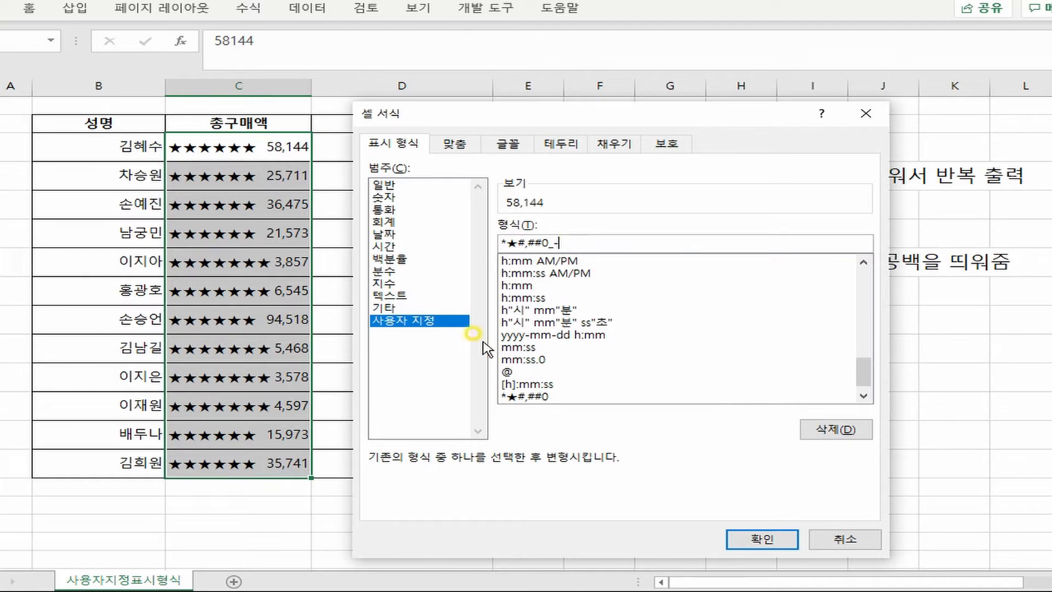
pyautogui.moveTo(863, 359); pyautogui.dragTo(867, 268)
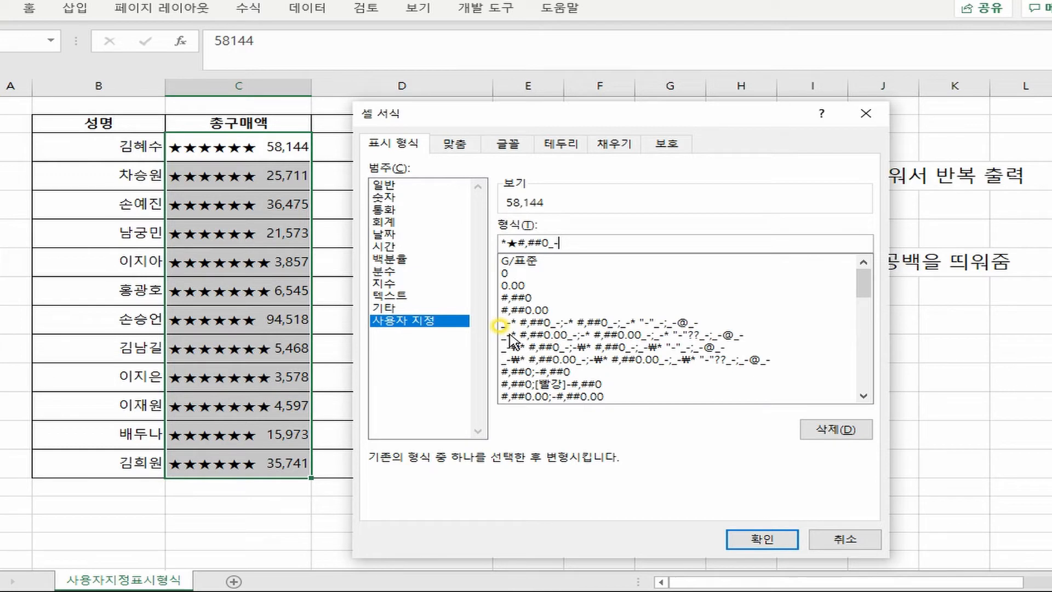
pyautogui.scroll(-15, 855, 271)
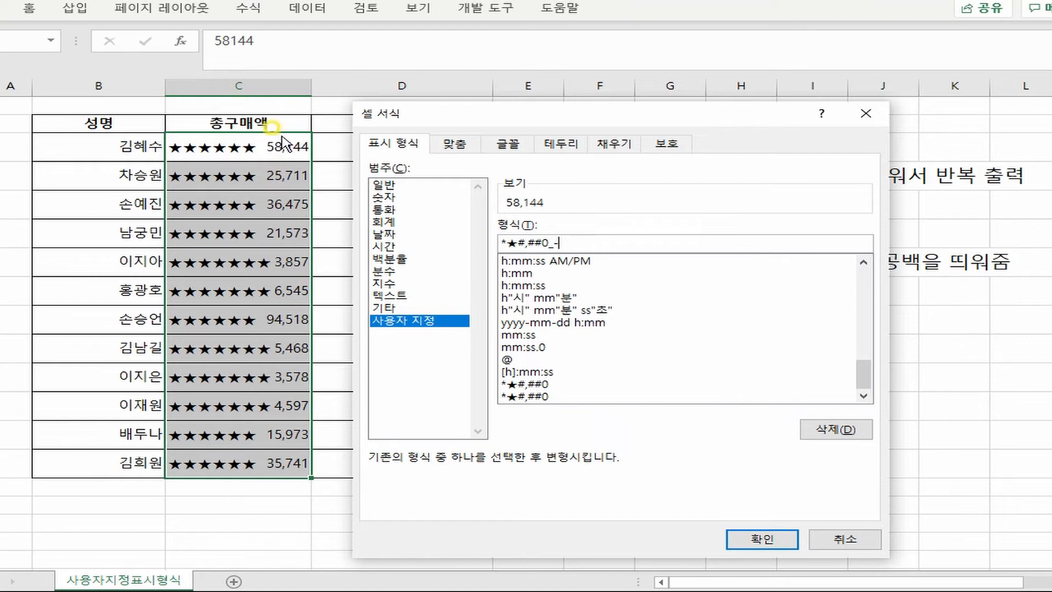
pyautogui.click(748, 538)
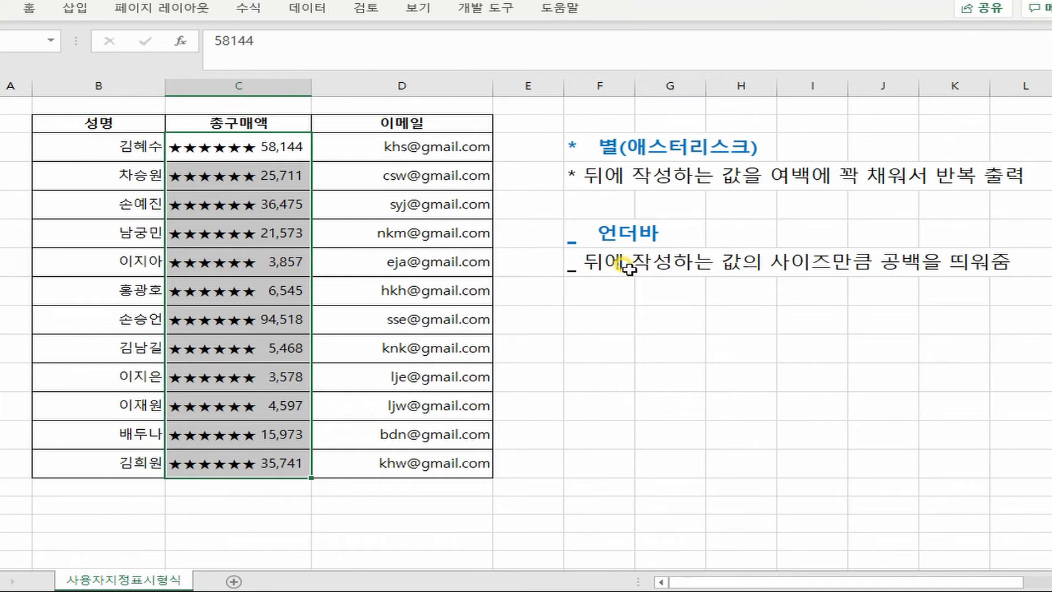
# Try extra hyphens in the 총구매액 format by changing the code to *★#,##0_---- and applying it
pyautogui.hotkey('ctrl', '1')
pyautogui.write('----')
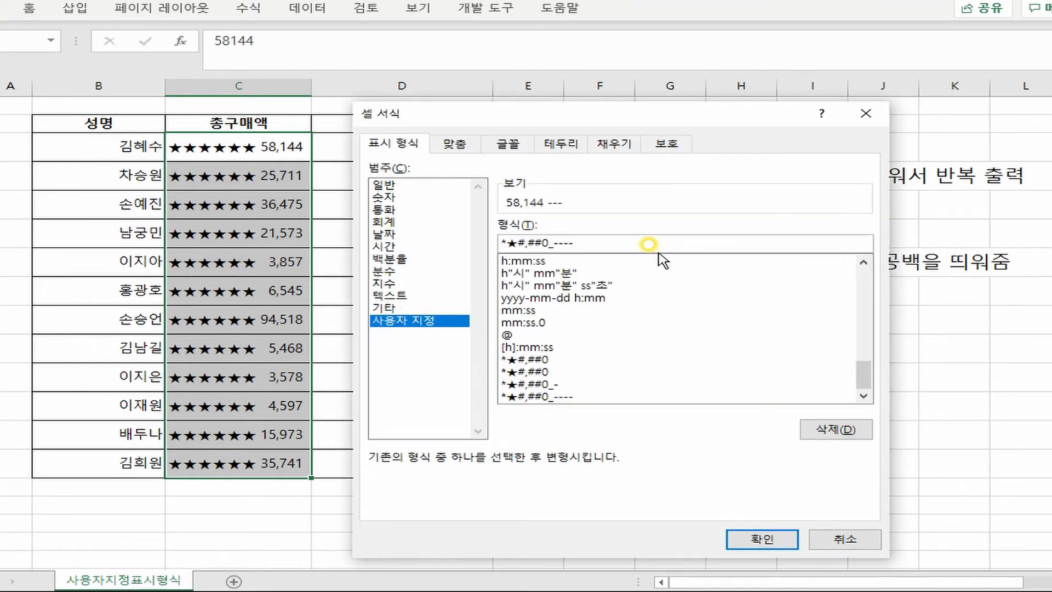
pyautogui.press('BackSpace')
pyautogui.press('BackSpace')
pyautogui.press('BackSpace')
pyautogui.write('---')
pyautogui.click(556, 244)
pyautogui.moveTo(556, 245); pyautogui.dragTo(562, 244)
pyautogui.press('Return')
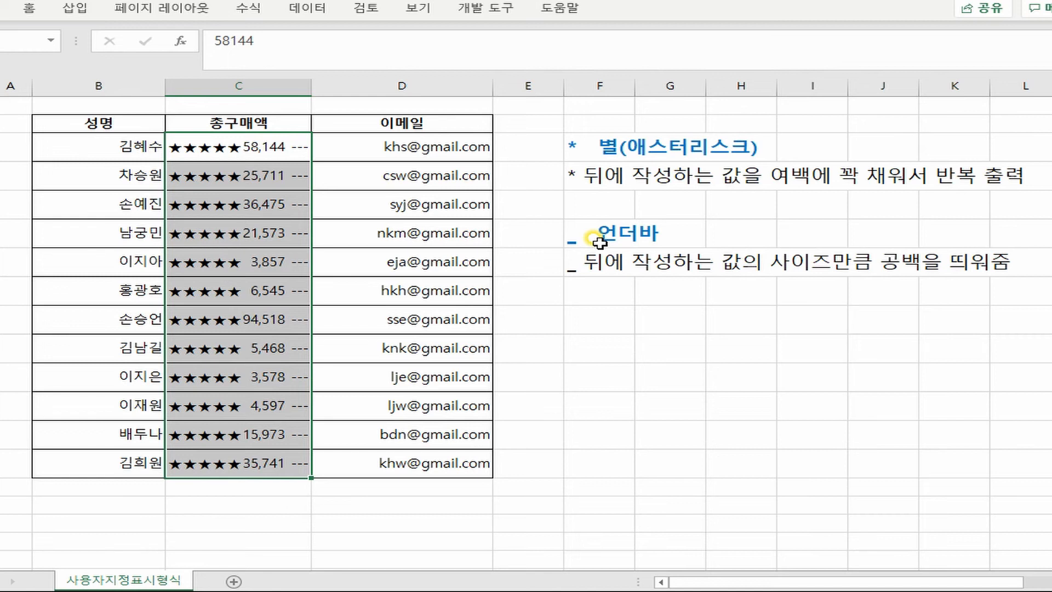
# Delete the three extra hyphens from the 총구매액 format code, leaving *★#,##0_-, and apply it
pyautogui.hotkey('ctrl', '1')
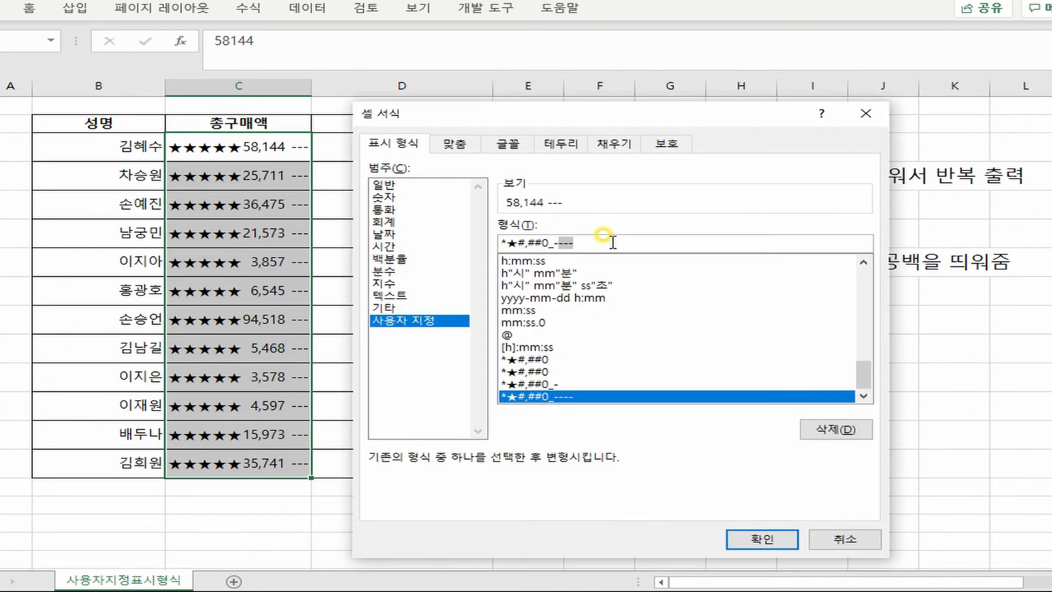
pyautogui.press('Delete')
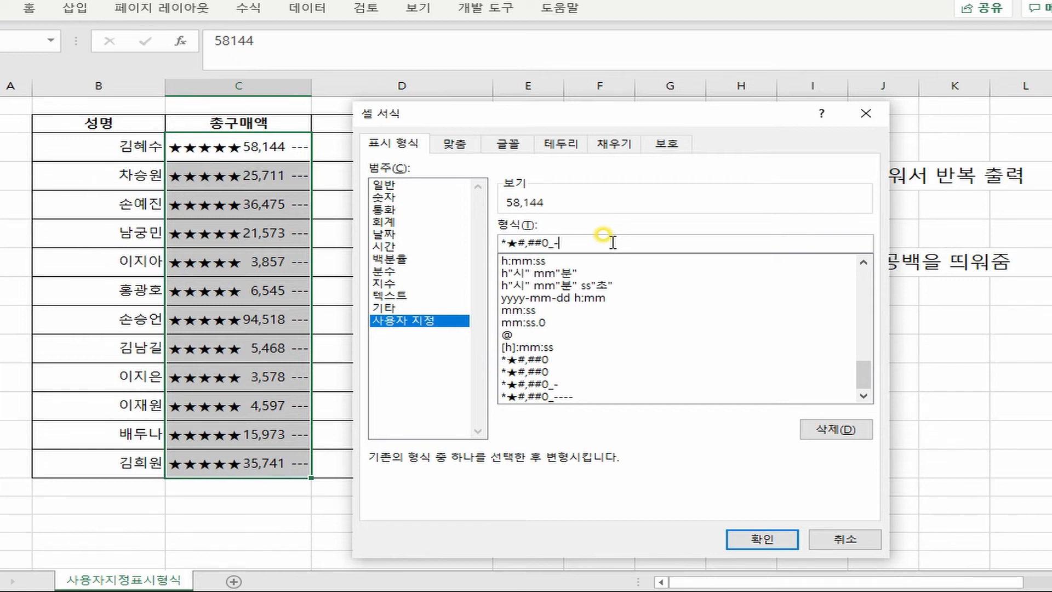
pyautogui.click(510, 242)
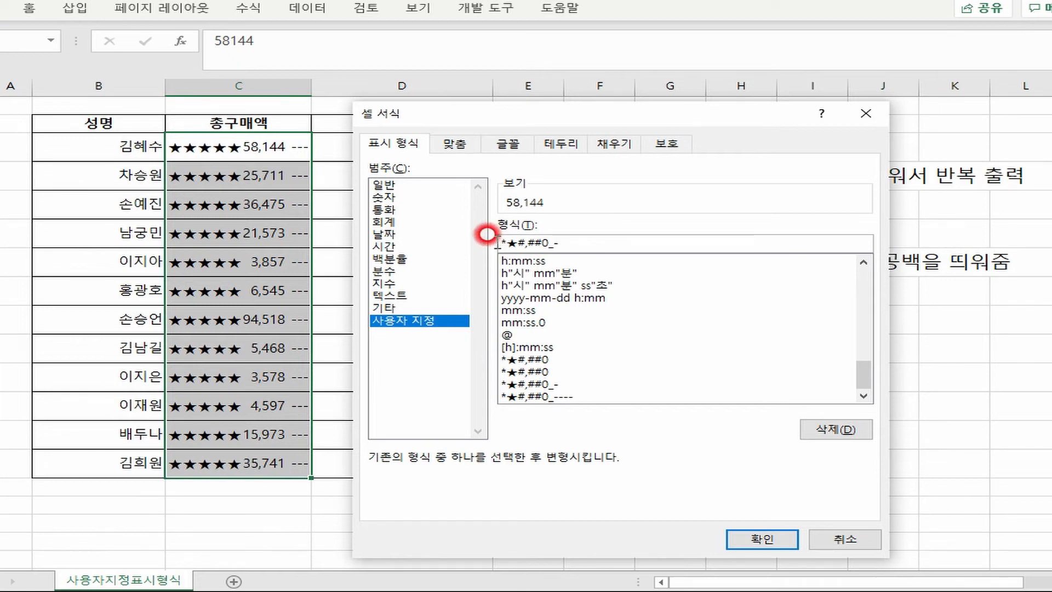
pyautogui.moveTo(510, 242); pyautogui.dragTo(514, 242)
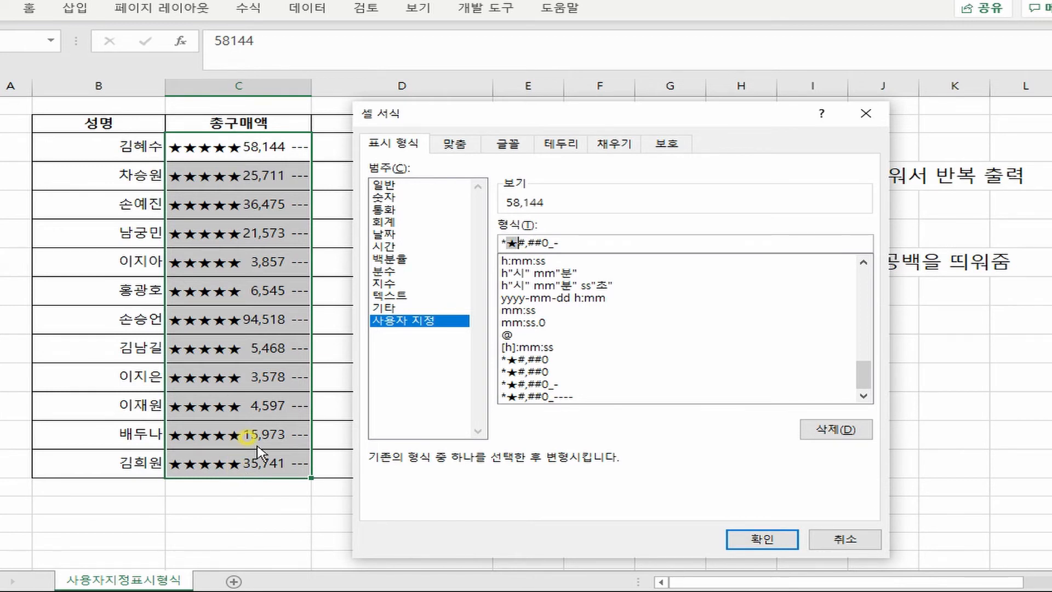
pyautogui.press('Return')
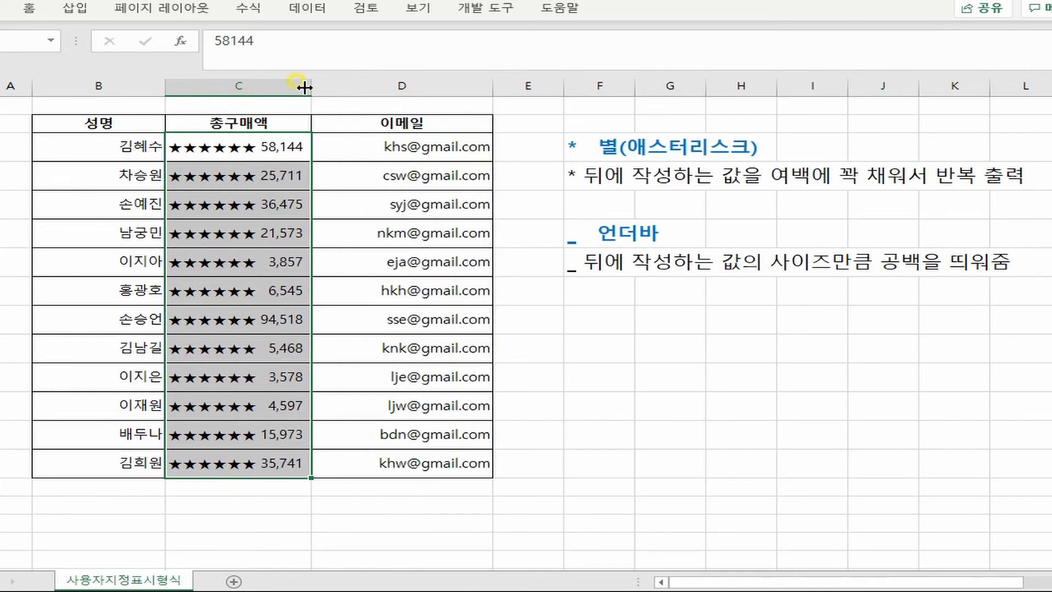
# Widen column C to test the star fill, and narrow it to slightly less than its original width
pyautogui.moveTo(314, 81); pyautogui.dragTo(391, 81)
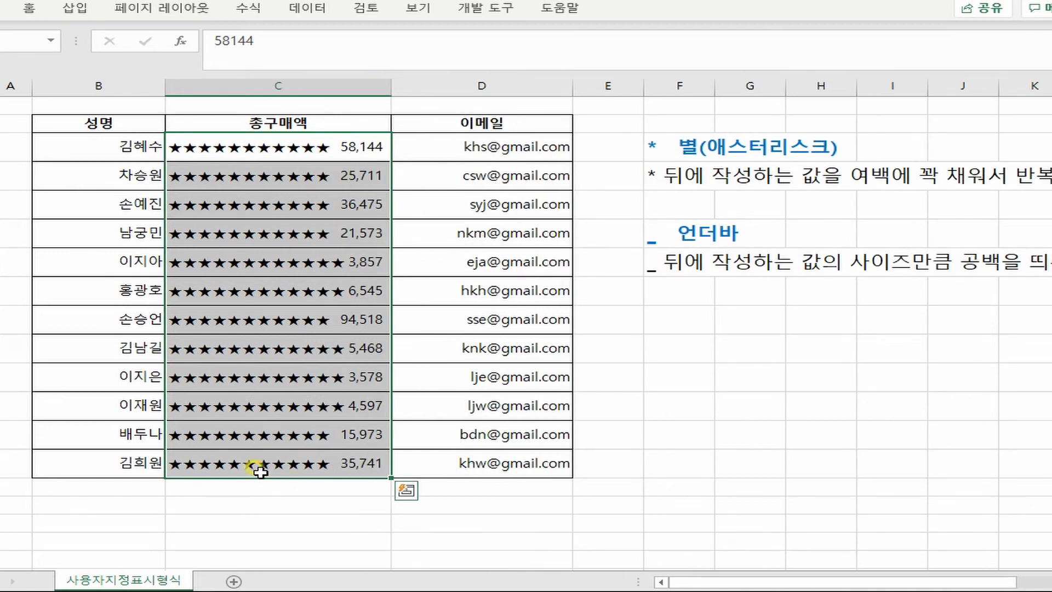
pyautogui.moveTo(392, 81); pyautogui.dragTo(232, 82)
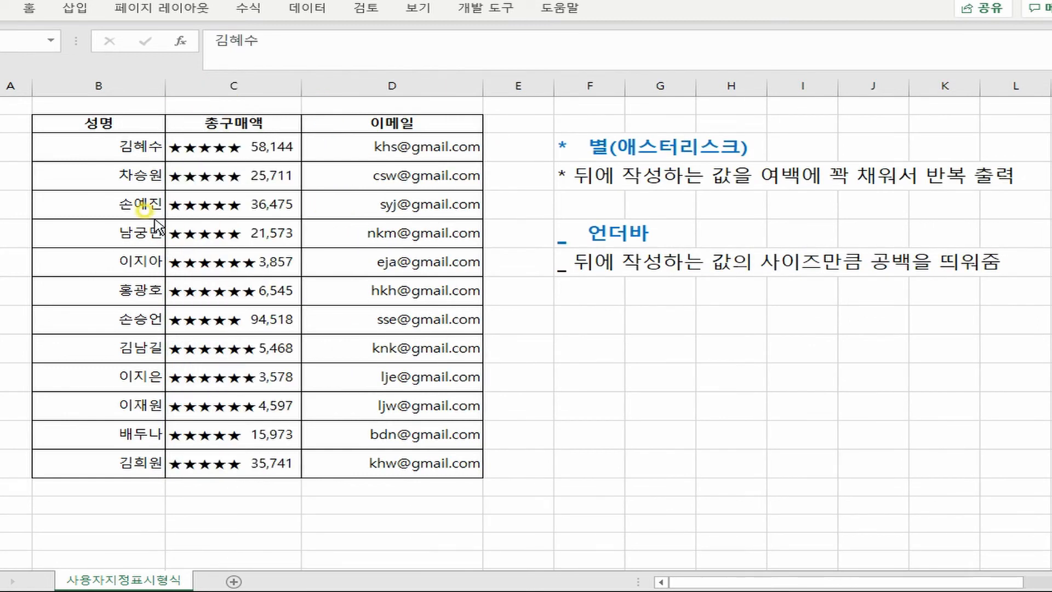
# Apply the custom number format *◈@ to all names in the 성명 column and narrow column B slightly
pyautogui.hotkey('ctrl', 'shift', 'Down')
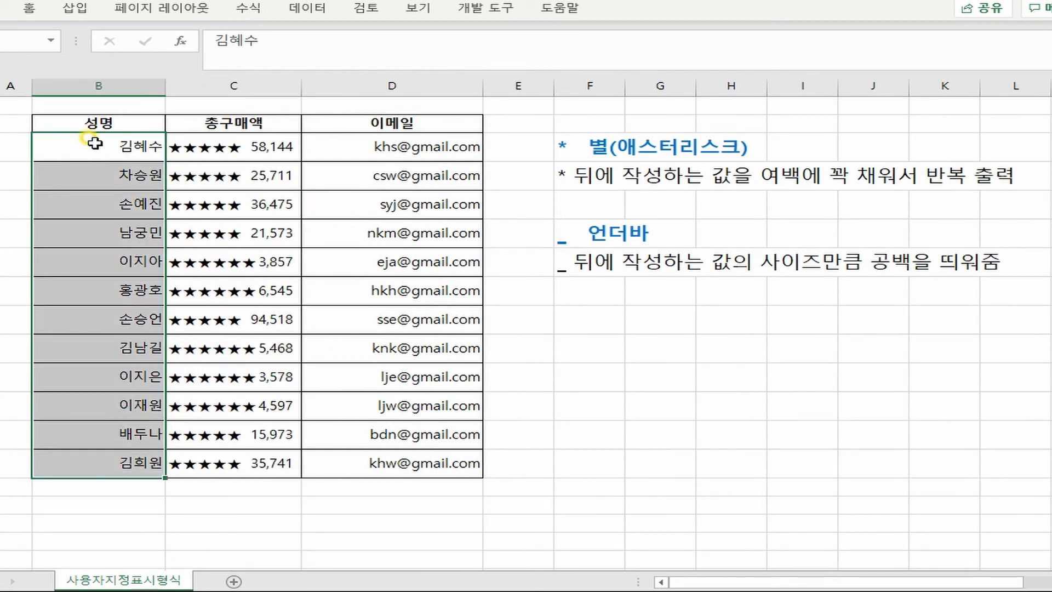
pyautogui.moveTo(87, 143); pyautogui.dragTo(100, 473)
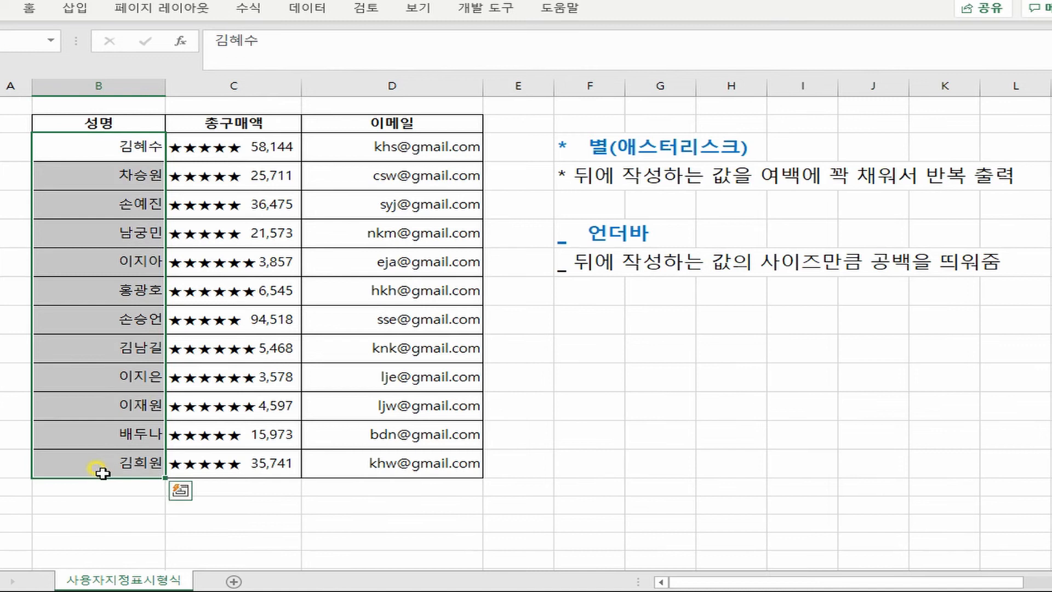
pyautogui.rightClick(114, 143)
pyautogui.click(238, 538)
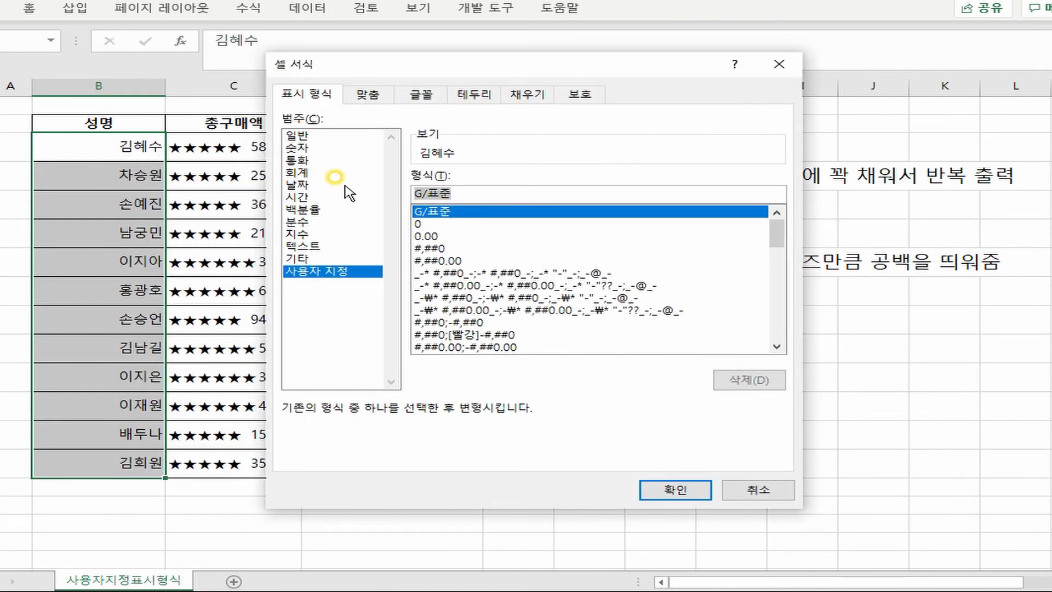
pyautogui.write('@')
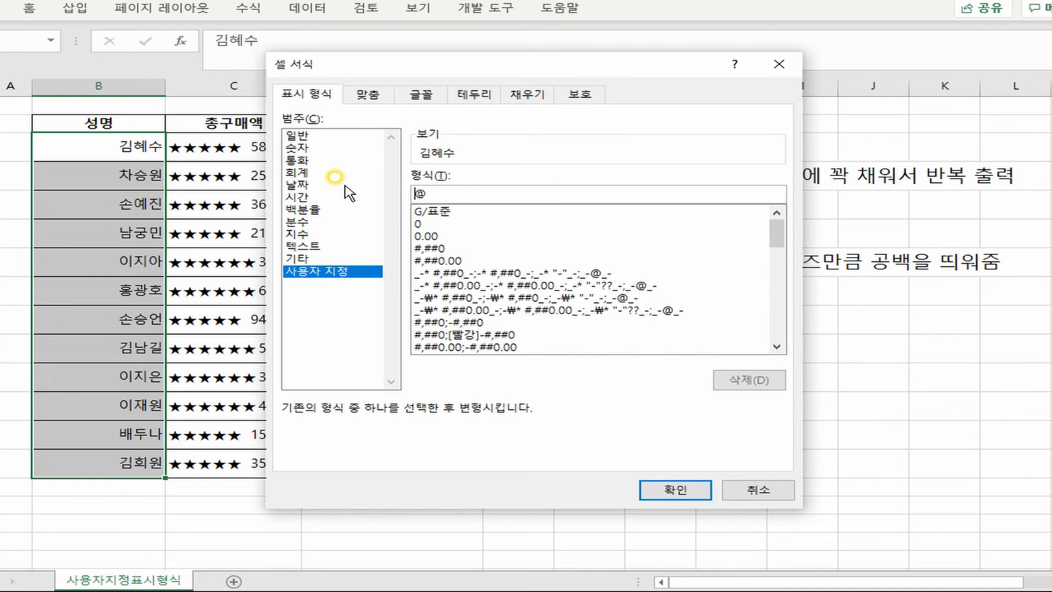
pyautogui.write('*ㅁ')
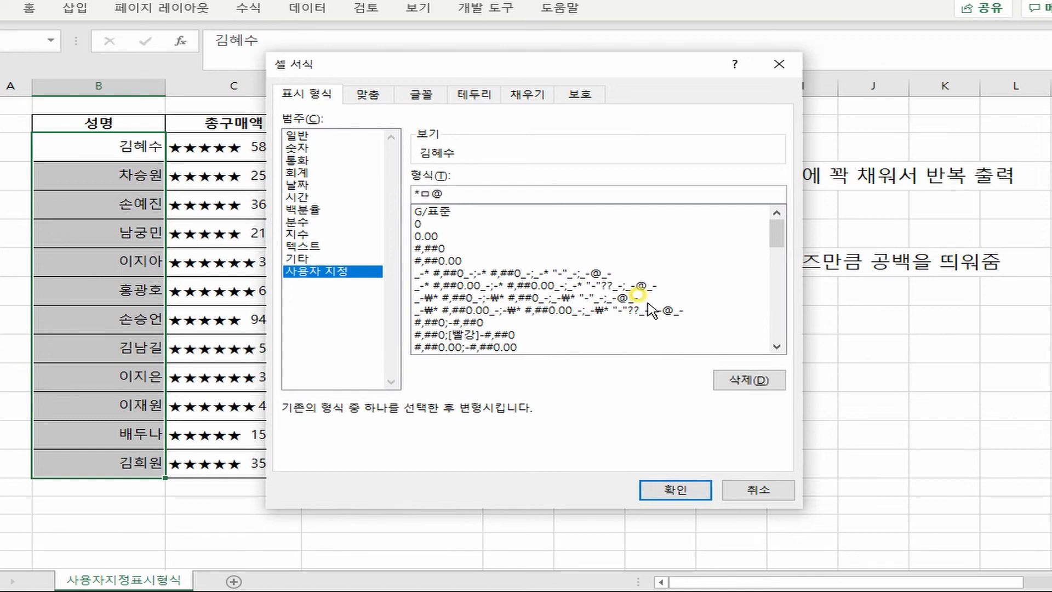
pyautogui.press('Hangul_Hanja')
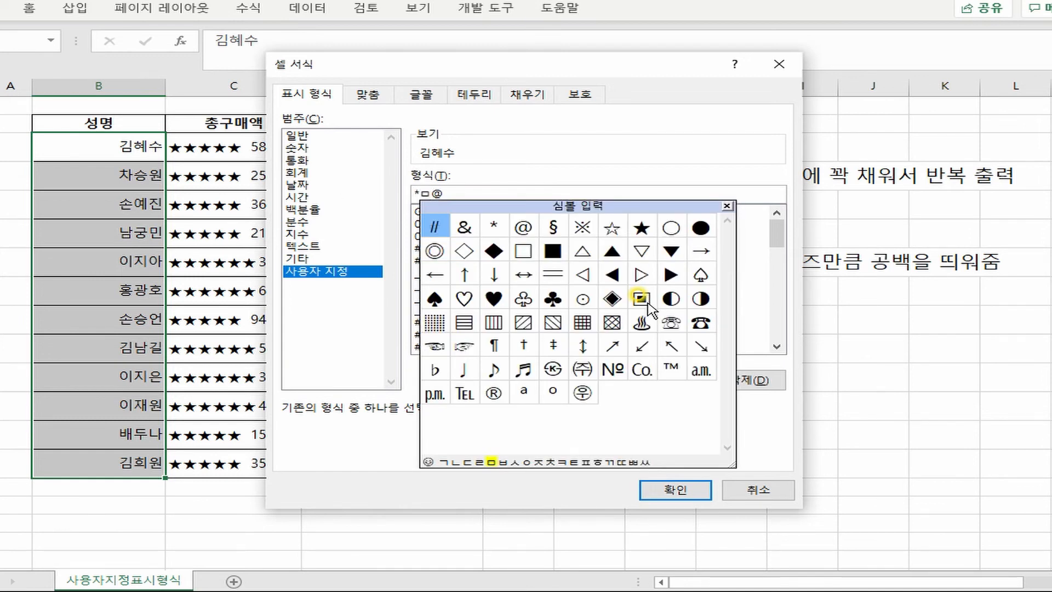
pyautogui.click(612, 299)
pyautogui.click(683, 485)
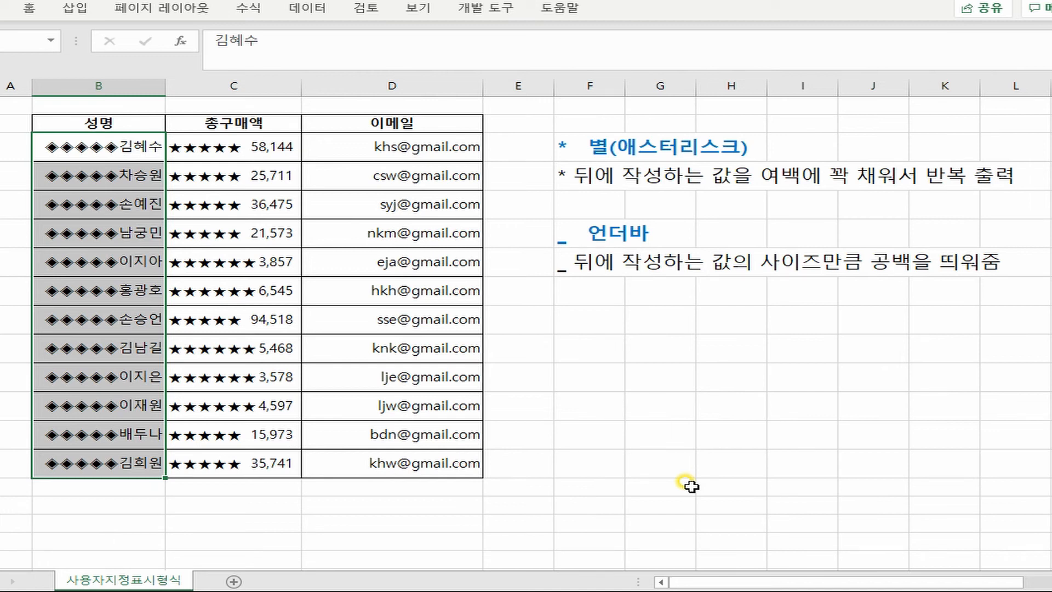
pyautogui.moveTo(165, 90)
pyautogui.mouseDown()
pyautogui.moveTo(271, 95)
pyautogui.moveTo(98, 97)
pyautogui.moveTo(161, 83)
pyautogui.mouseUp()
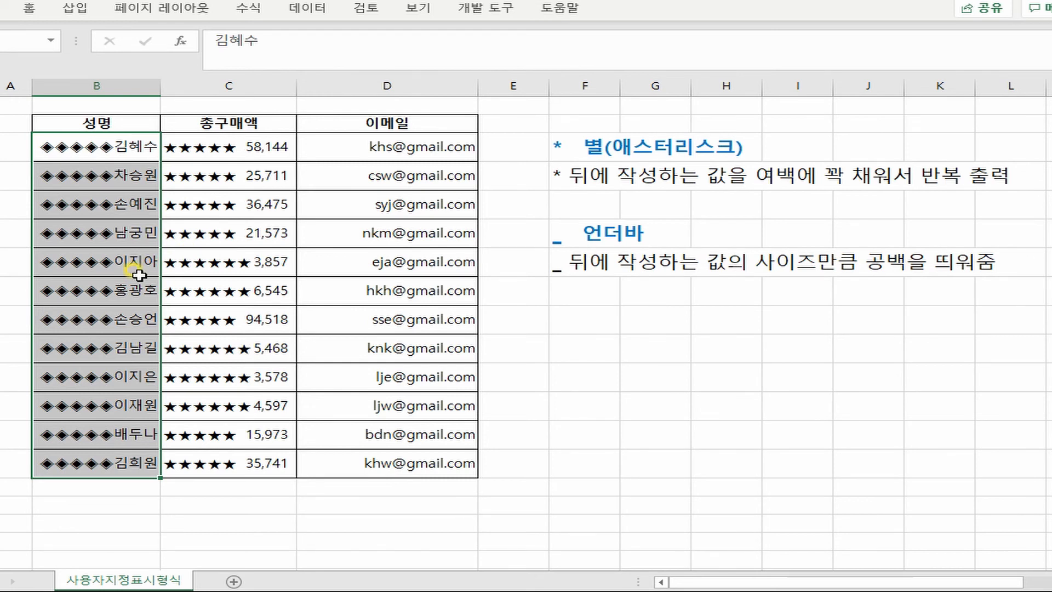
# Apply the custom number format @_- to all addresses in the 이메일 column to leave a hyphen-wide gap after them
pyautogui.moveTo(372, 146); pyautogui.dragTo(355, 463)
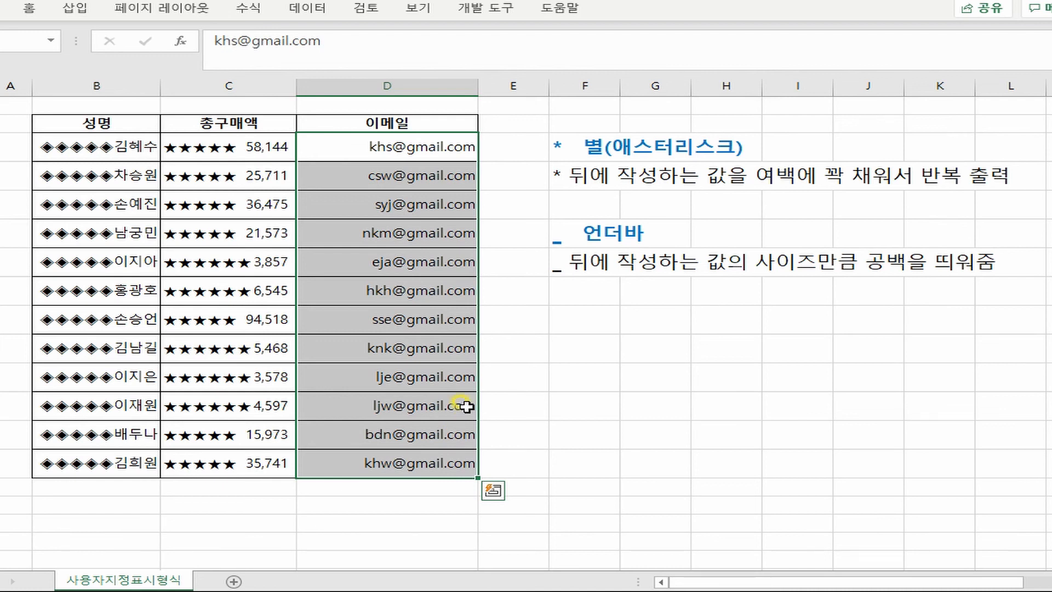
pyautogui.hotkey('ctrl', '1')
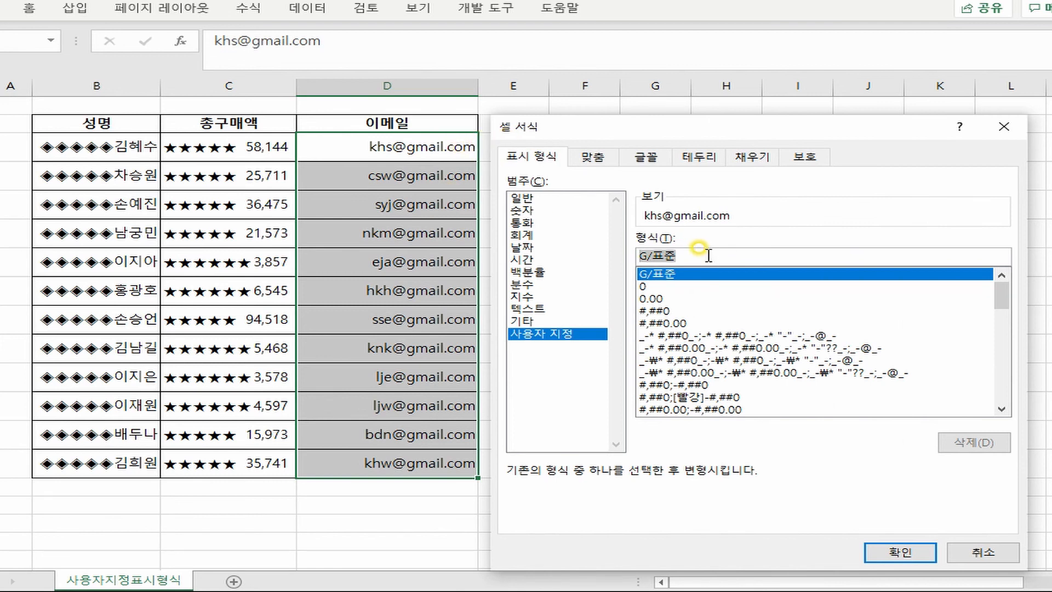
pyautogui.write('@')
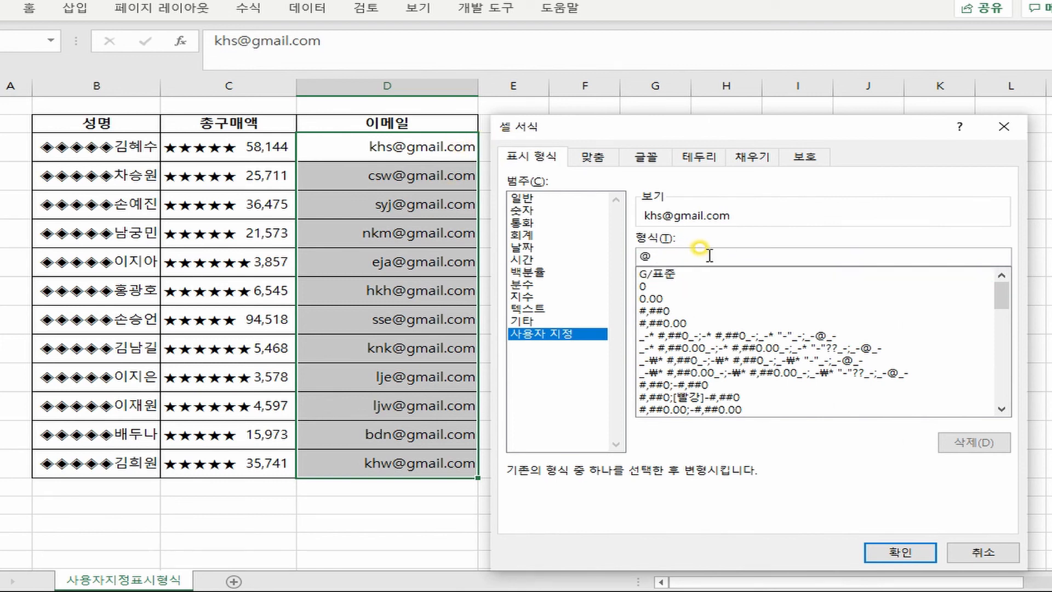
pyautogui.write('_-')
pyautogui.click(901, 552)
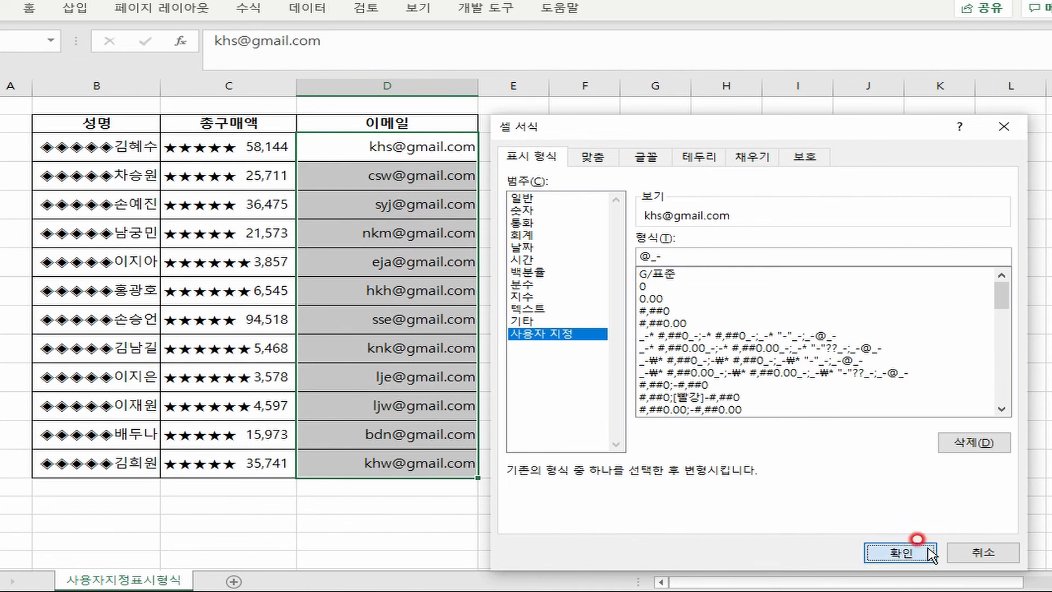